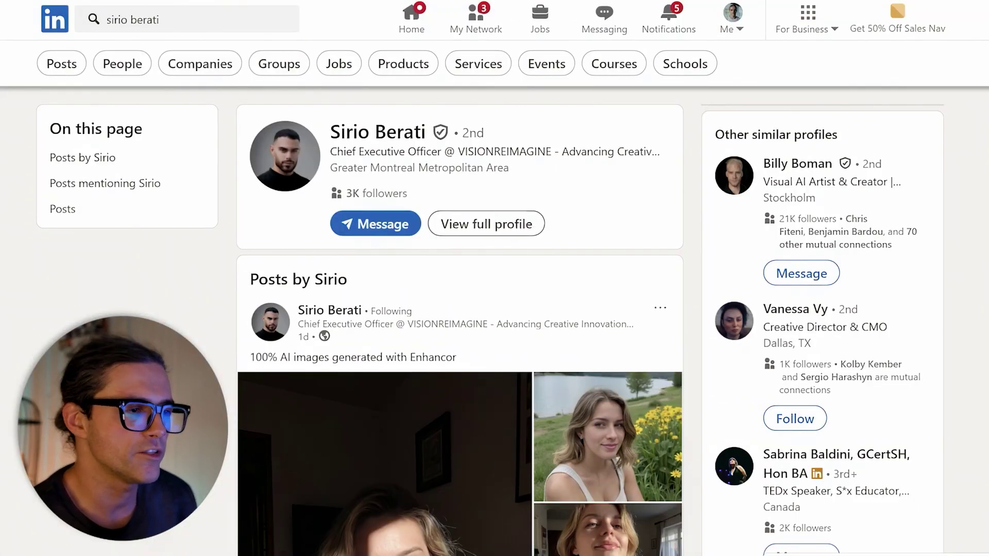
Step: Scroll the creator's posts down to the 'Realistic Skin' AI portrait post
scroll(459, 320, down, 2)
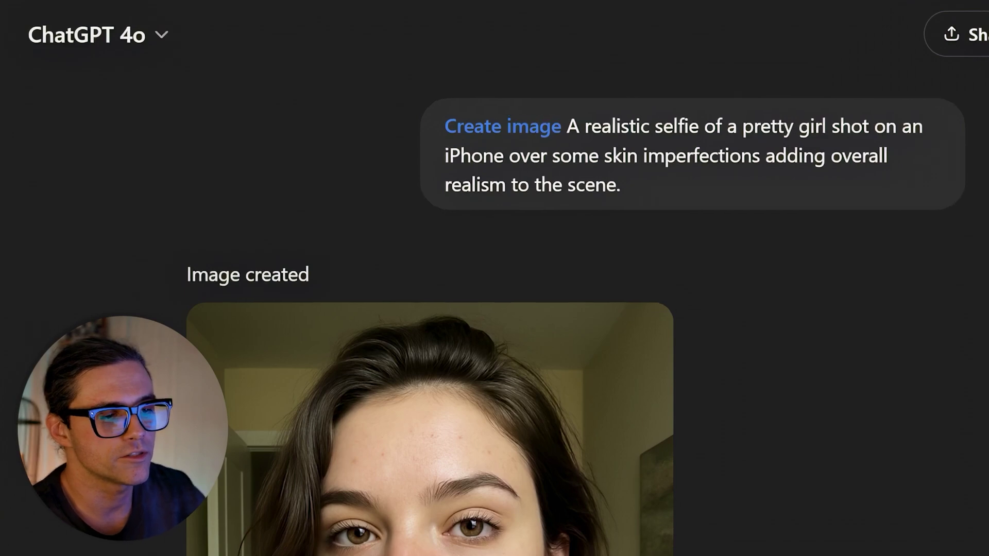
Step: Scroll through earlier ChatGPT image generations to the portrait of the man in a white T-shirt
scroll(430, 309, down, 5)
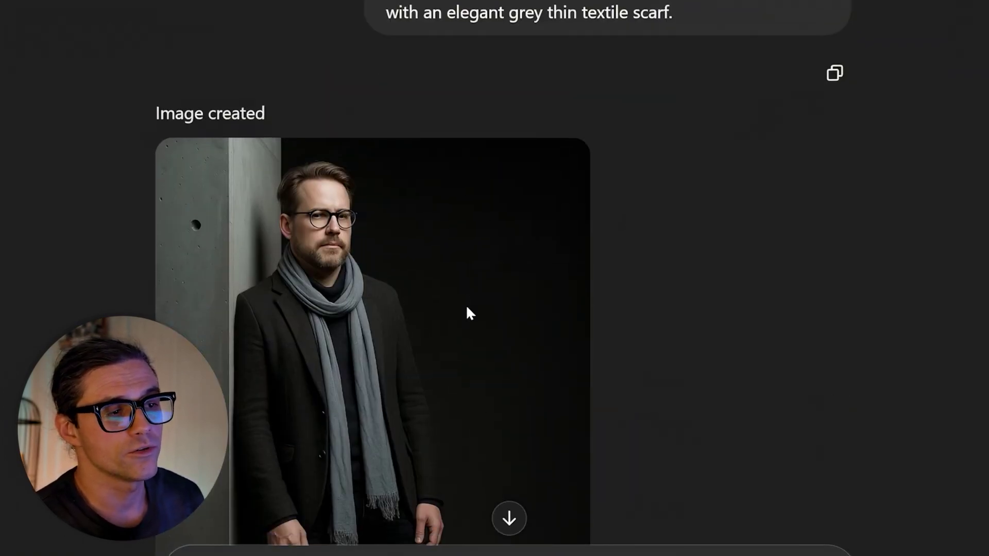
scroll(465, 311, down, 15)
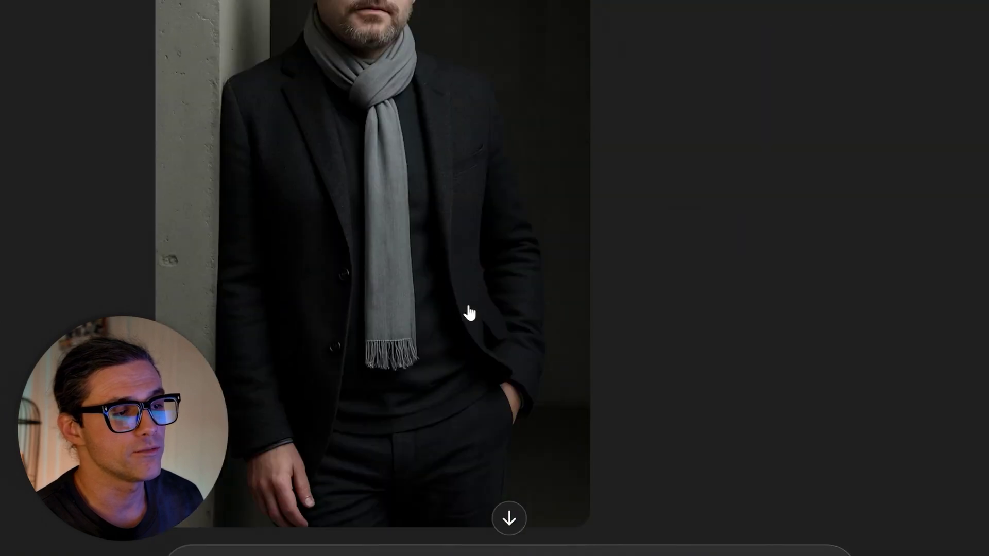
scroll(469, 313, up, 20)
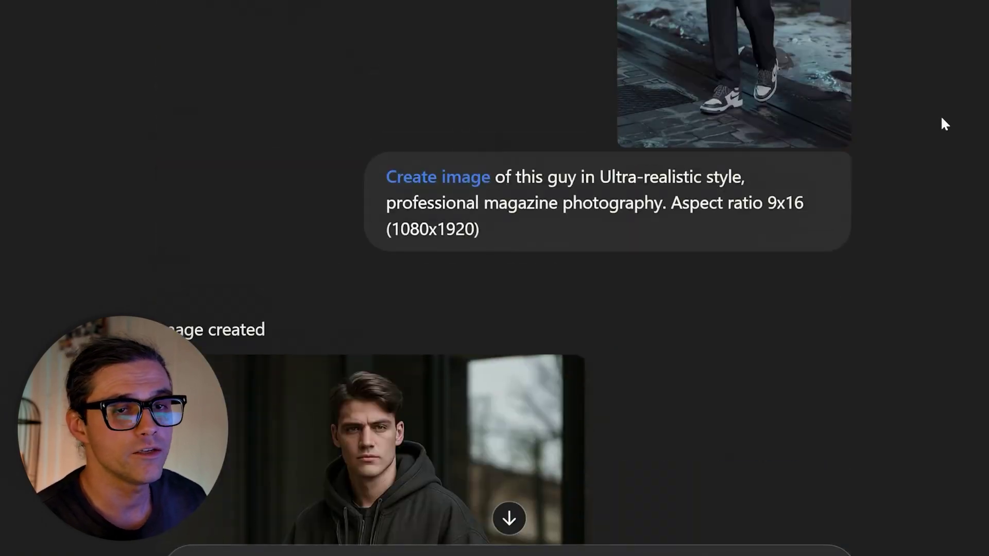
scroll(768, 236, up, 5)
scroll(767, 236, down, 1)
scroll(768, 236, up, 10)
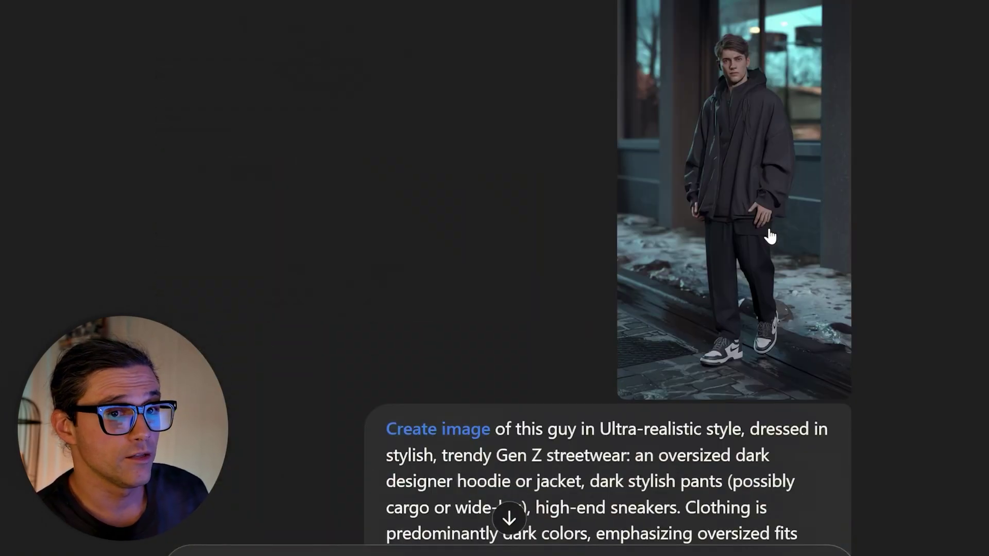
scroll(769, 237, down, 15)
scroll(770, 237, up, 5)
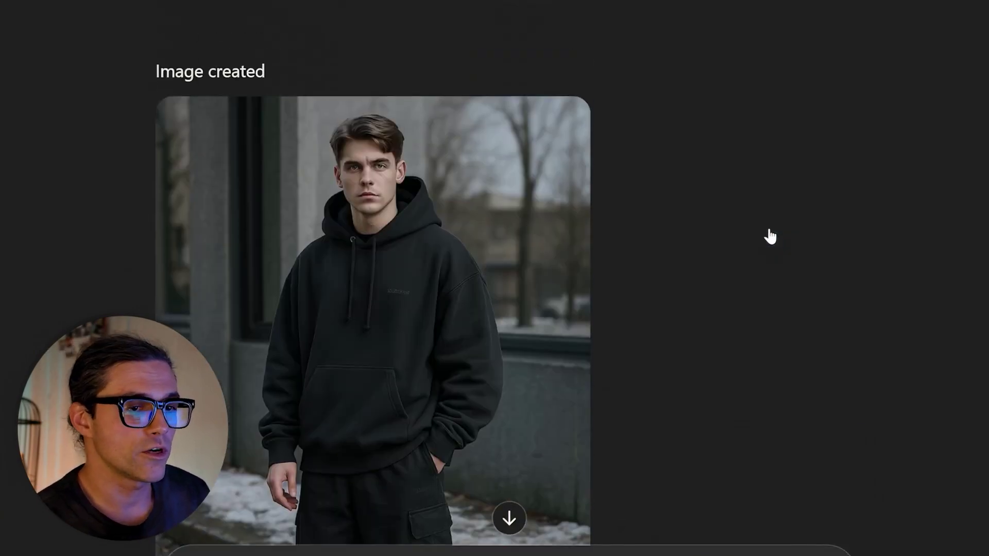
scroll(769, 237, up, 20)
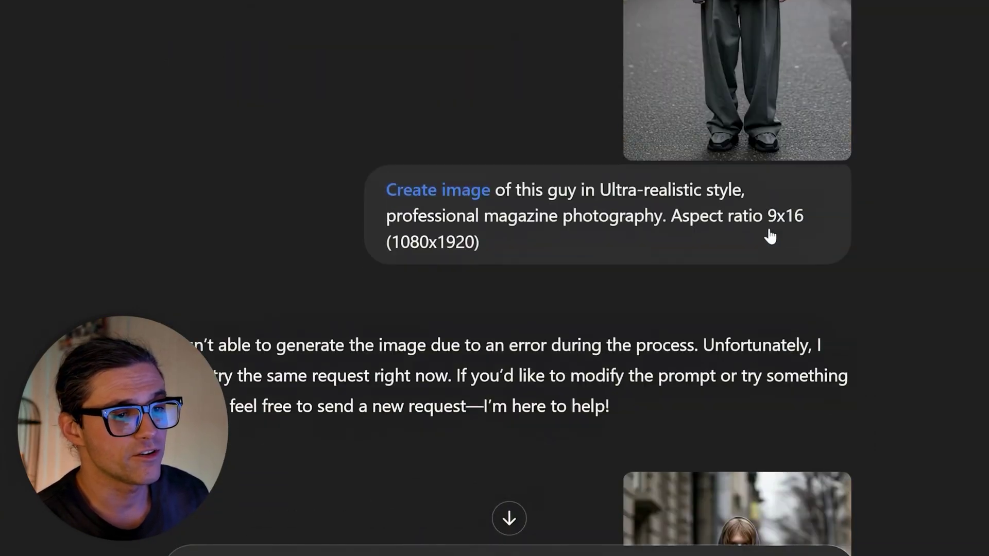
scroll(770, 237, up, 10)
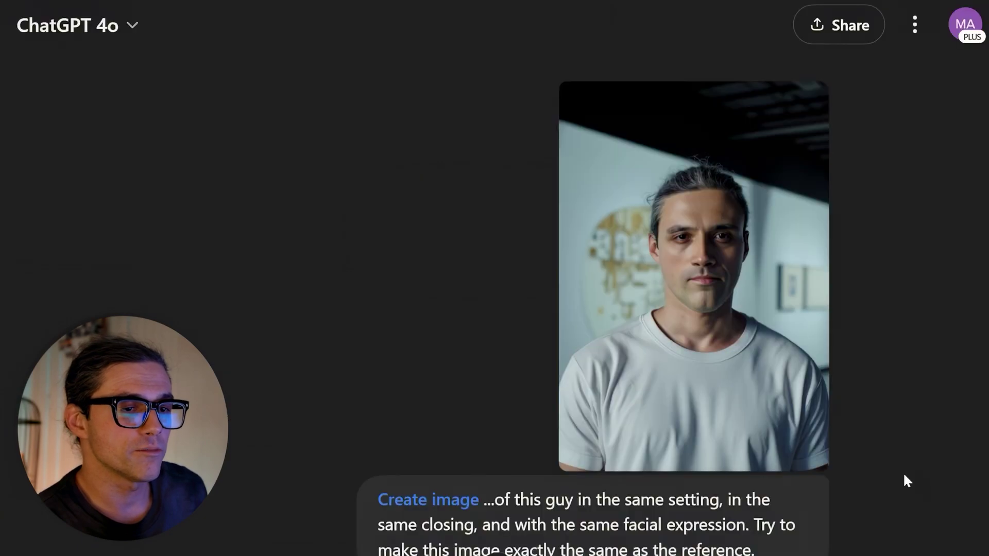
scroll(315, 418, down, 10)
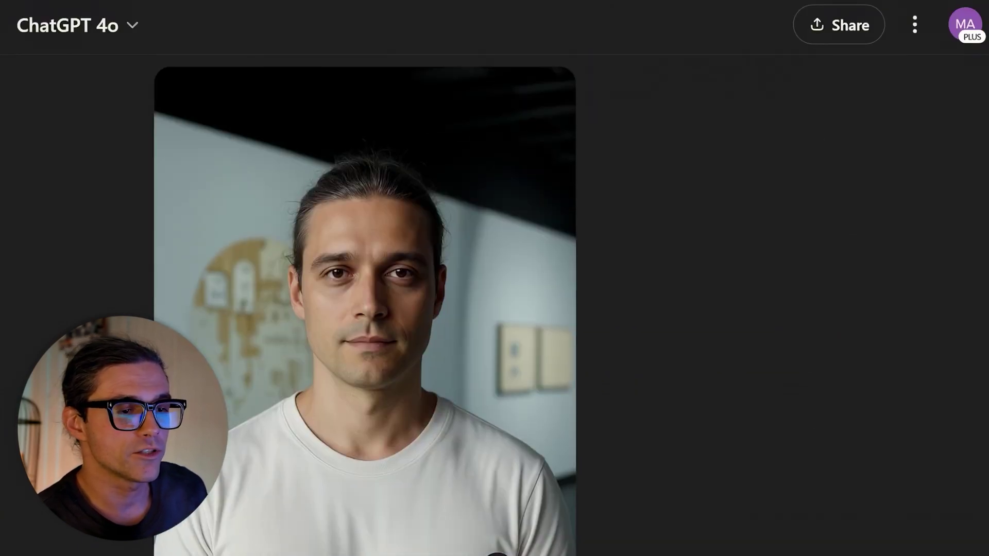
scroll(494, 309, up, 10)
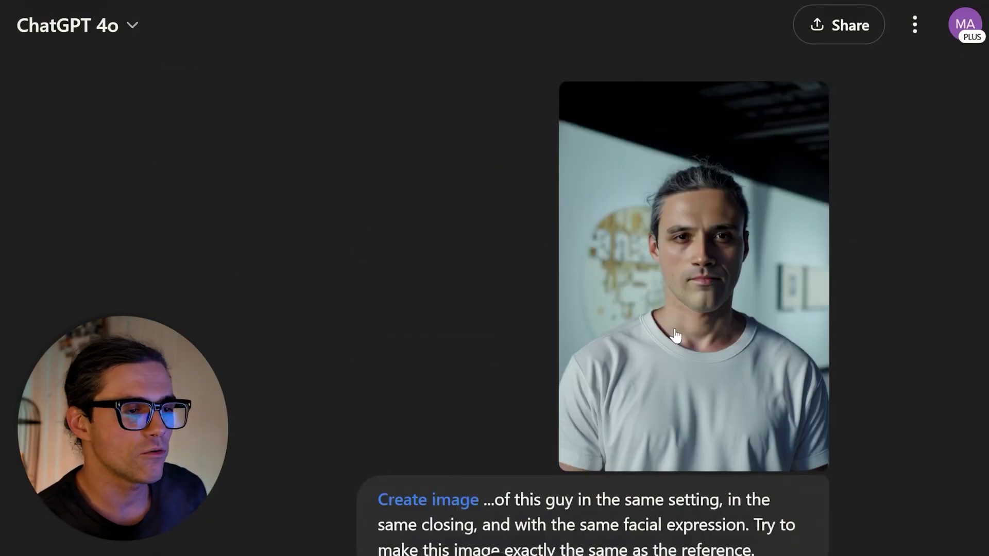
scroll(495, 303, down, 10)
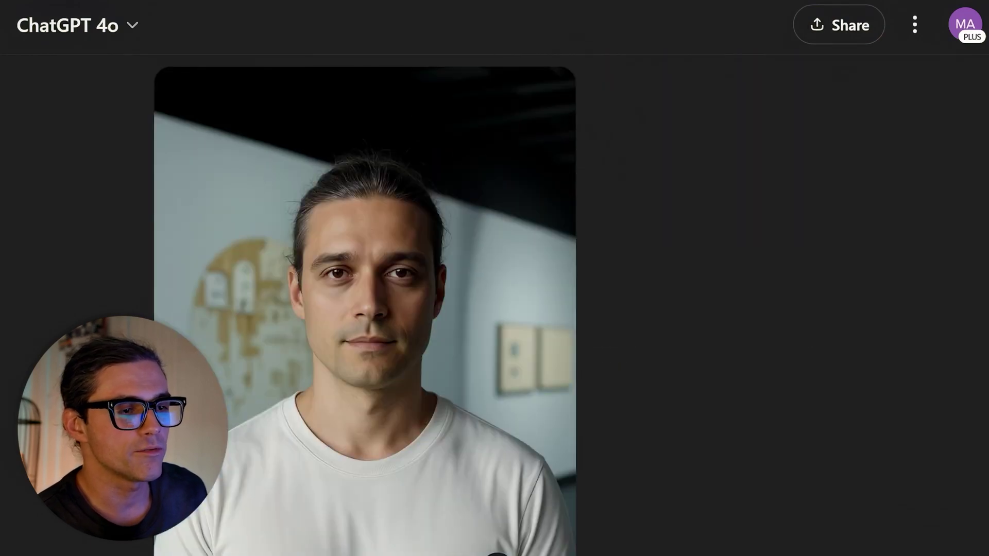
scroll(494, 304, down, 15)
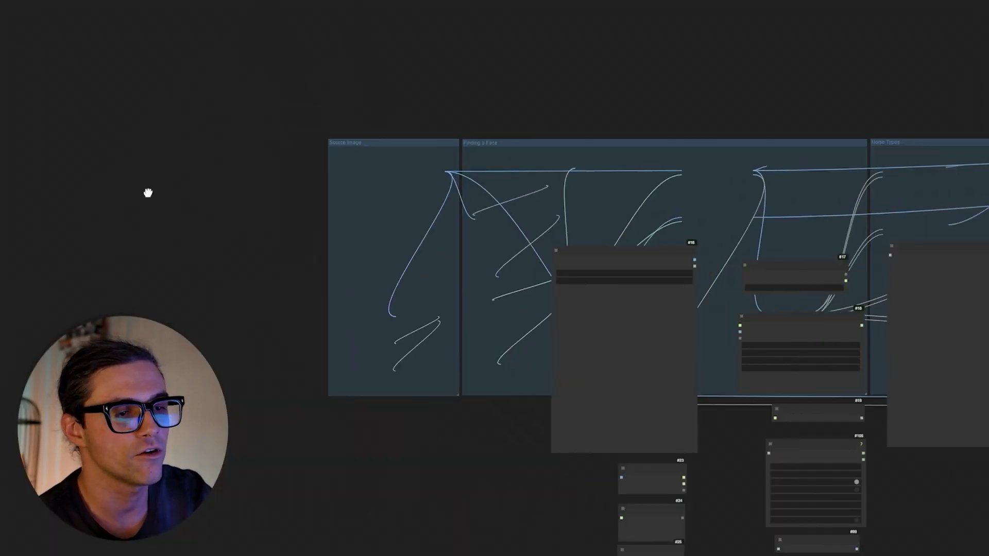
scroll(531, 360, up, 8)
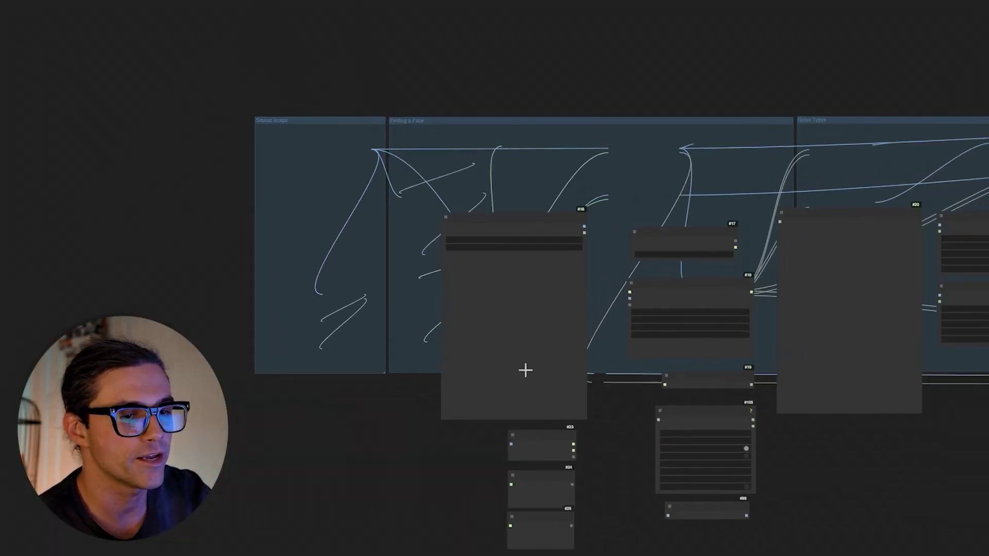
scroll(535, 341, down, 6)
drag(693, 365, 272, 350)
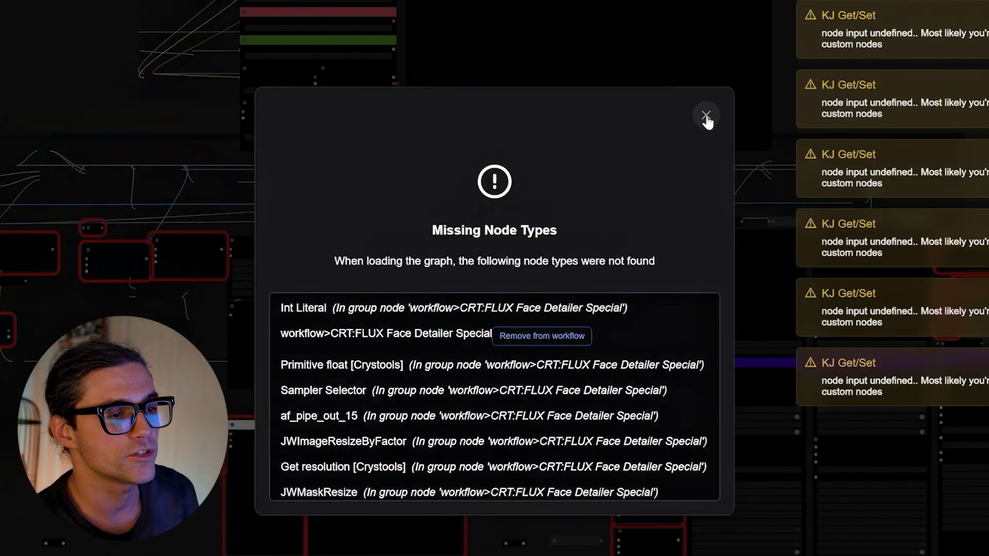
click(704, 121)
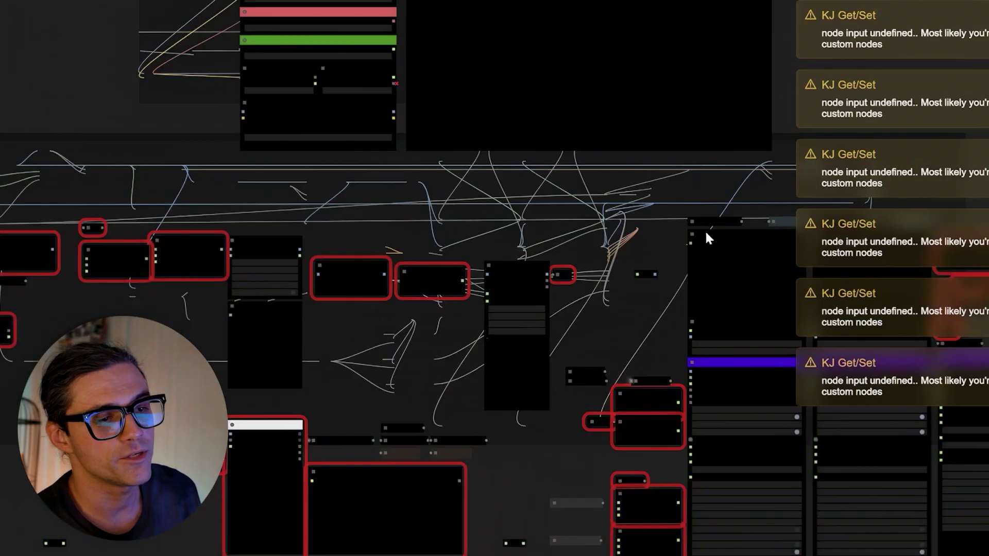
scroll(379, 222, up, 2)
scroll(381, 227, down, 6)
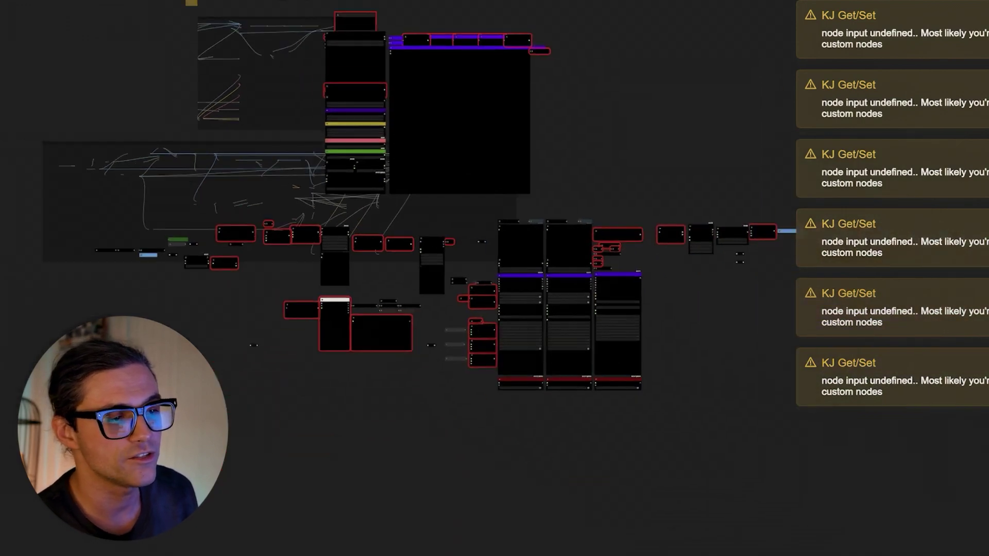
drag(679, 168, 847, 268)
scroll(416, 164, up, 14)
drag(790, 86, 534, 106)
scroll(556, 292, down, 4)
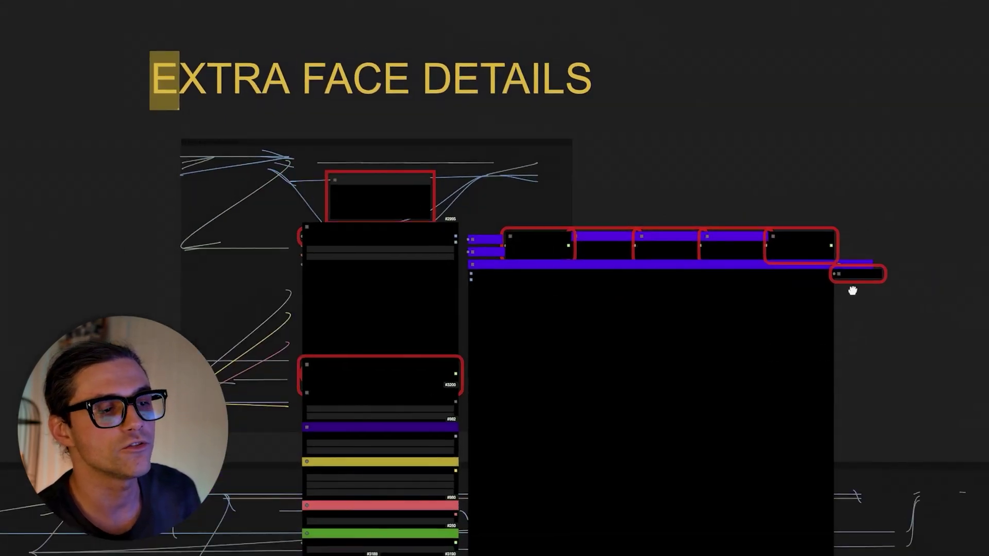
scroll(751, 363, down, 5)
scroll(751, 364, down, 15)
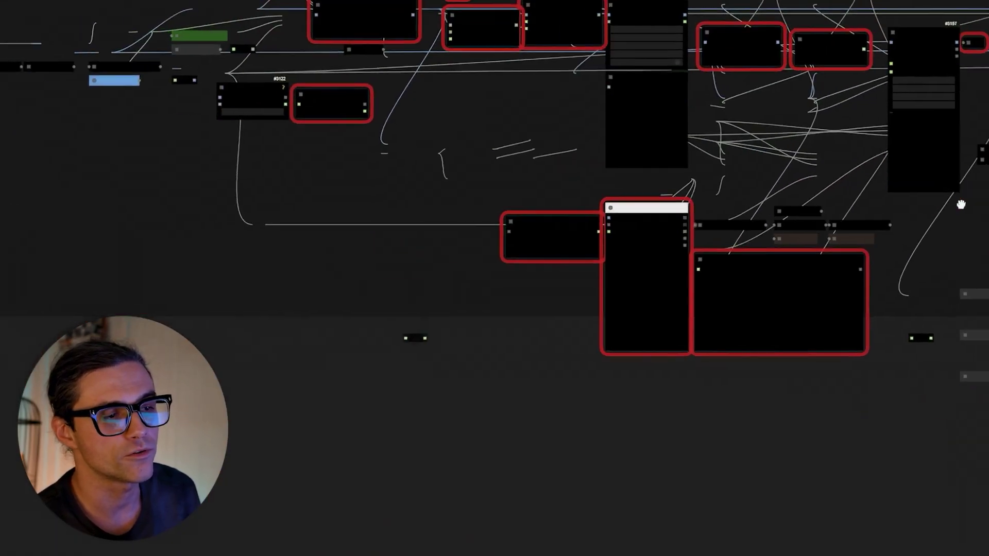
scroll(598, 291, down, 5)
scroll(515, 364, up, 5)
scroll(514, 364, down, 8)
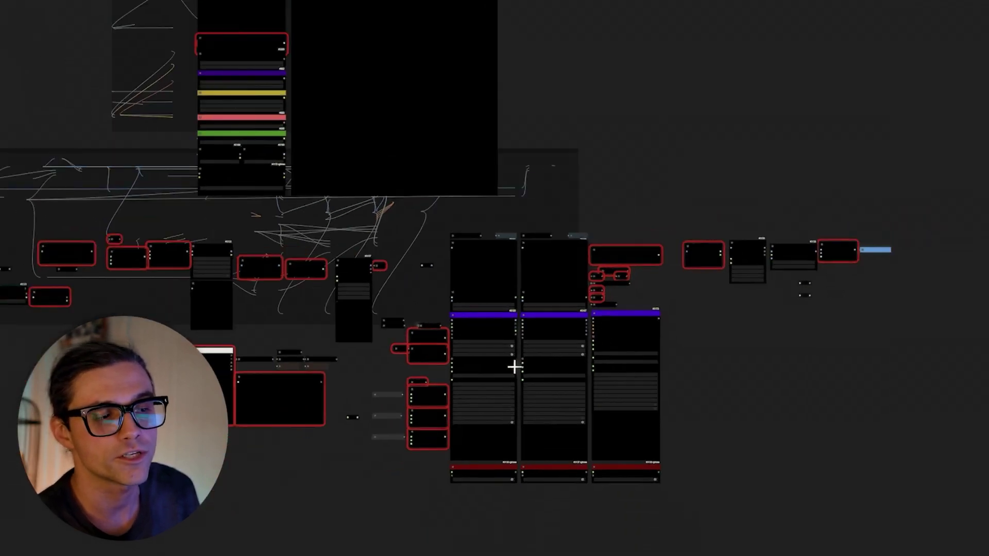
drag(469, 350, 635, 399)
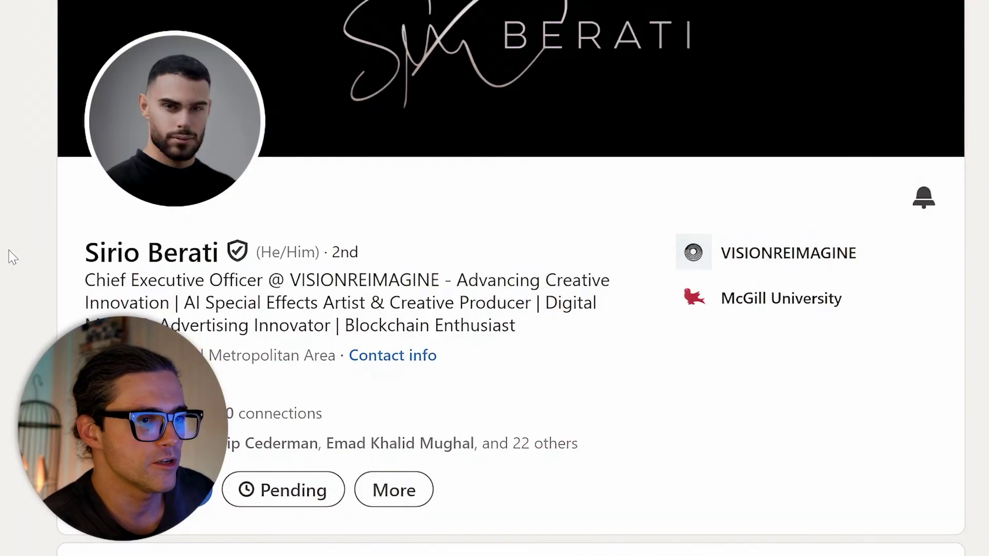
Step: Scroll to the profile's Activity posts and view one post's photo full-size
scroll(489, 265, down, 20)
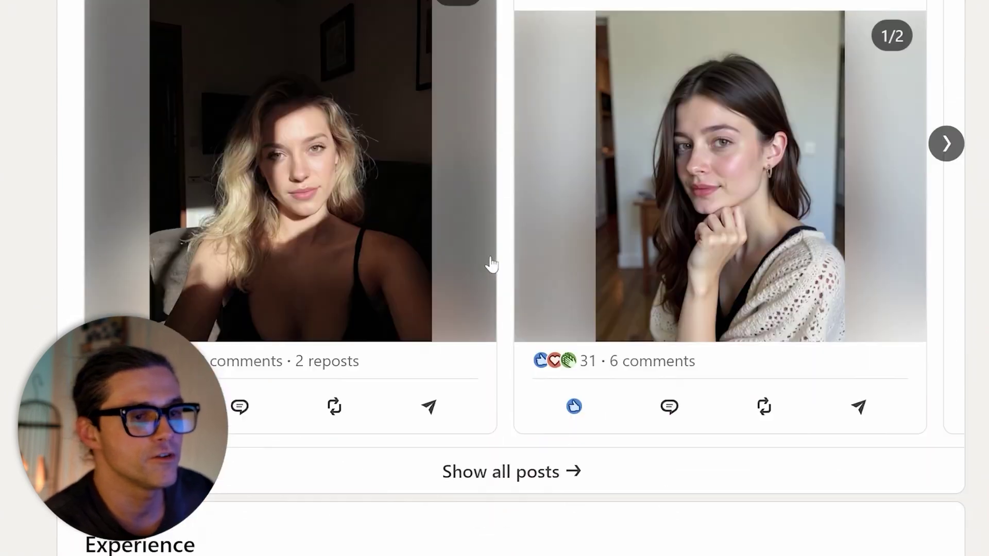
scroll(437, 242, down, 1)
click(369, 279)
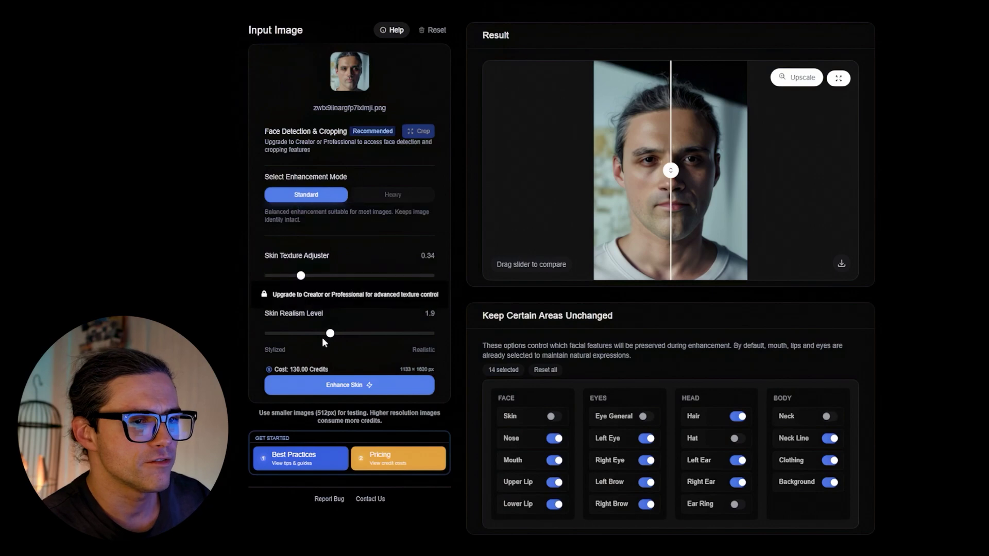
Step: Set Skin Realism Level to 1.7 and turn off Left Eye and Right Eye preservation
click(324, 333)
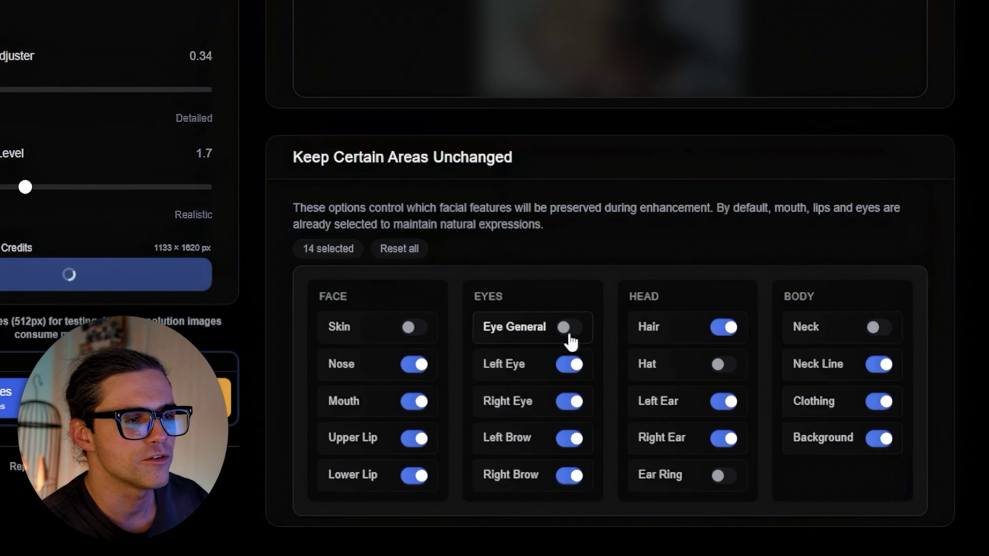
click(570, 364)
click(570, 391)
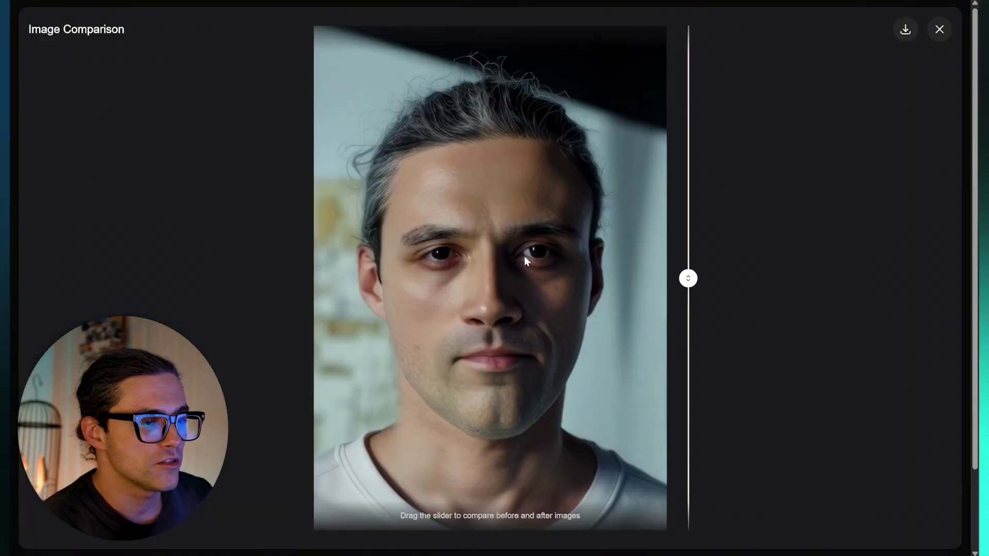
Step: Compare the enhanced portrait with the original, then lower Skin Texture Adjuster to about 0.32
drag(688, 278, 306, 277)
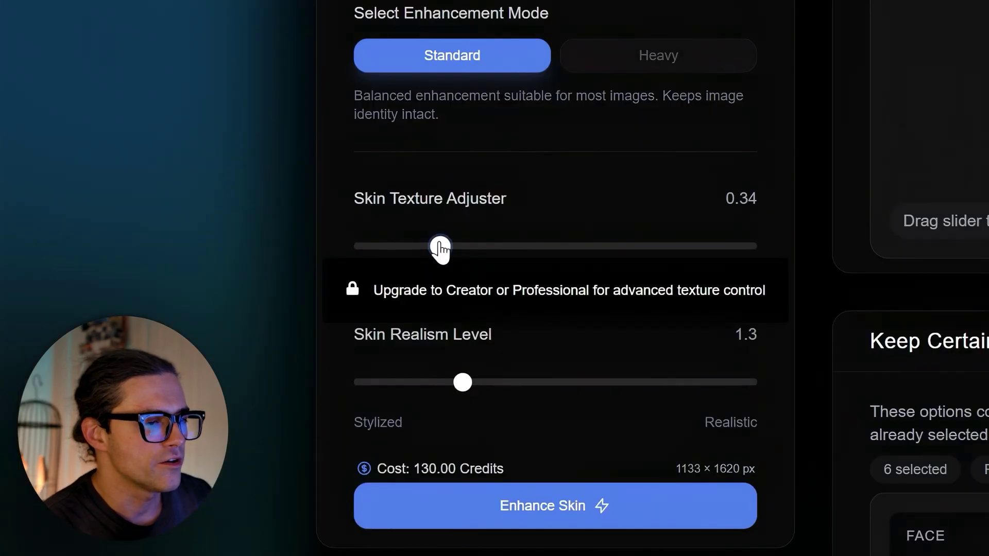
drag(439, 249, 401, 249)
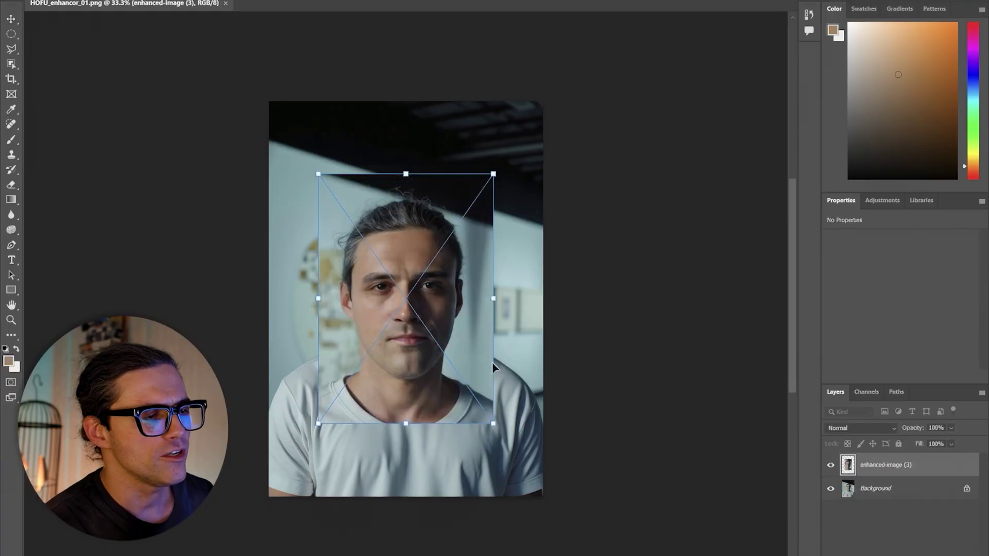
Step: Move and resize the enhanced layer so its face lines up with the original portrait
drag(494, 360, 471, 348)
mouse_move(345, 266)
mouse_down()
mouse_move(351, 272)
mouse_move(341, 275)
mouse_up()
drag(487, 368, 488, 378)
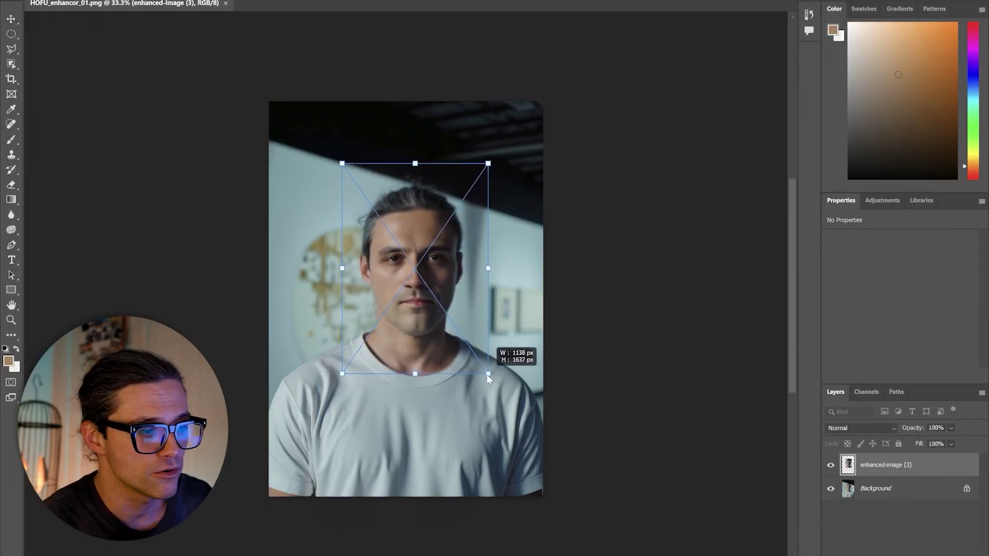
key(ctrl+plus)
drag(310, 258, 310, 263)
mouse_move(417, 170)
mouse_down()
mouse_move(430, 168)
mouse_move(415, 169)
mouse_up()
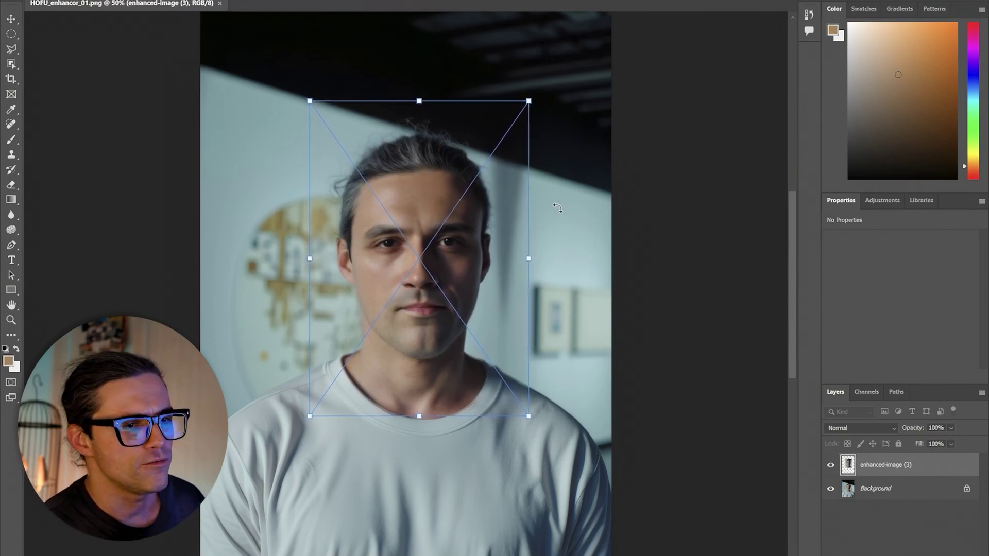
mouse_move(527, 259)
mouse_down()
mouse_move(532, 248)
mouse_move(526, 258)
mouse_up()
Step: Commit the transform and set the enhanced layer's opacity to 47%
key(Return)
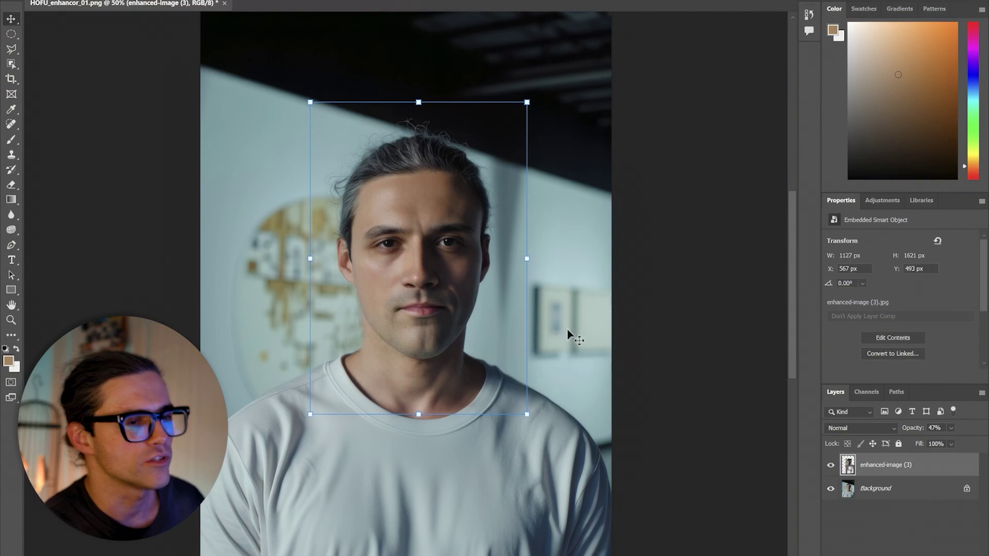
key(4)
key(7)
key(ctrl+plus)
key(ctrl+plus)
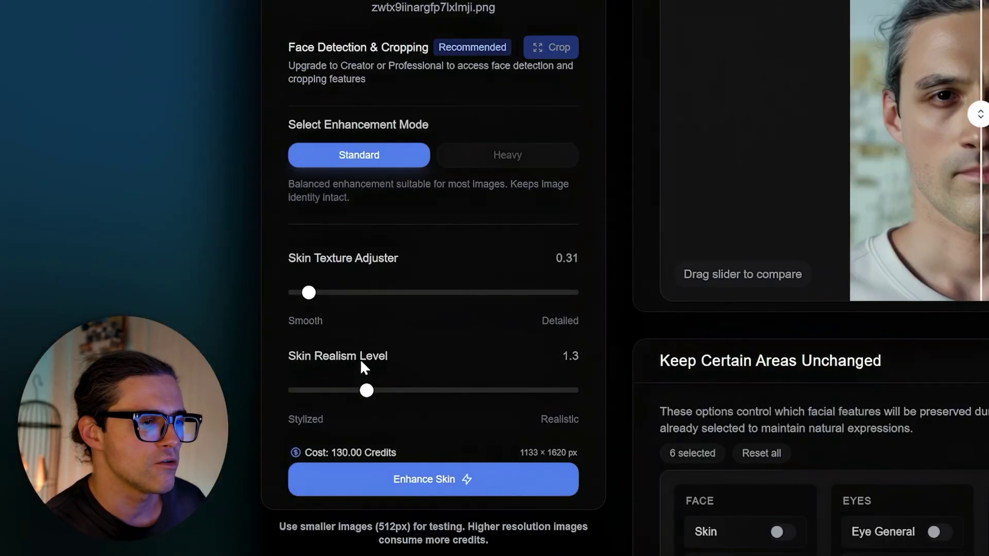
Step: Raise Skin Realism Level to 2.5 and compare the new result against the original
drag(366, 391, 433, 400)
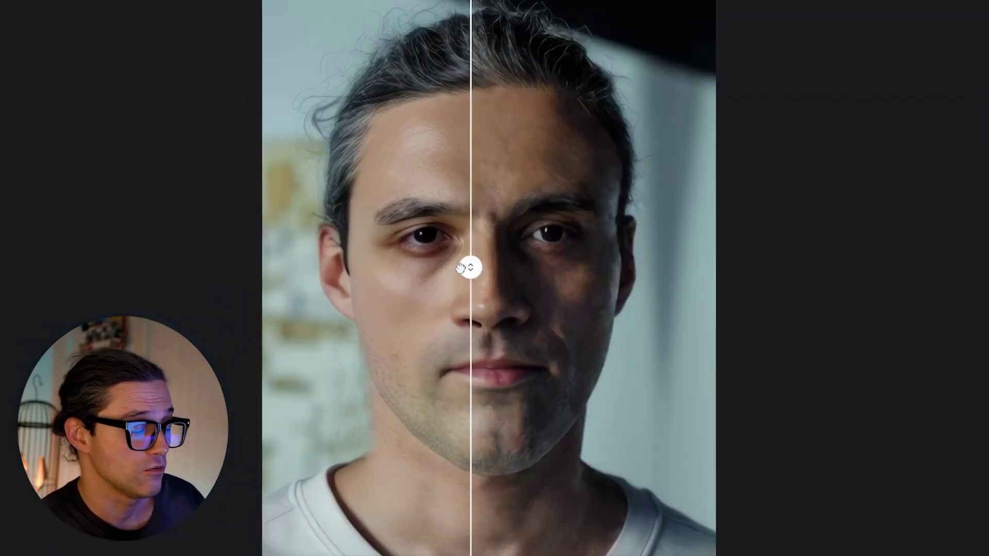
drag(468, 267, 237, 268)
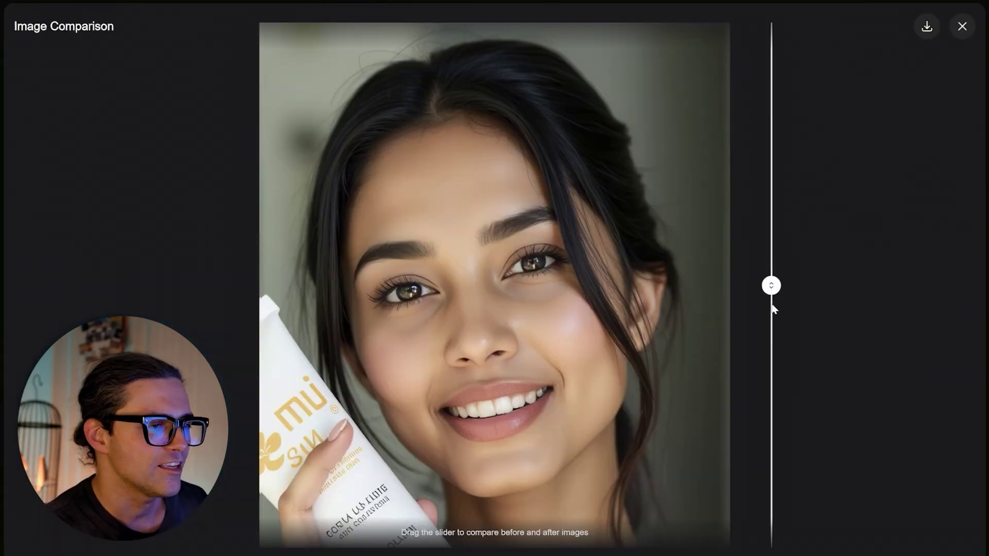
Step: Set Skin Realism Level to 1.9 and sweep the before/after divider across the woman's face
drag(368, 364, 437, 373)
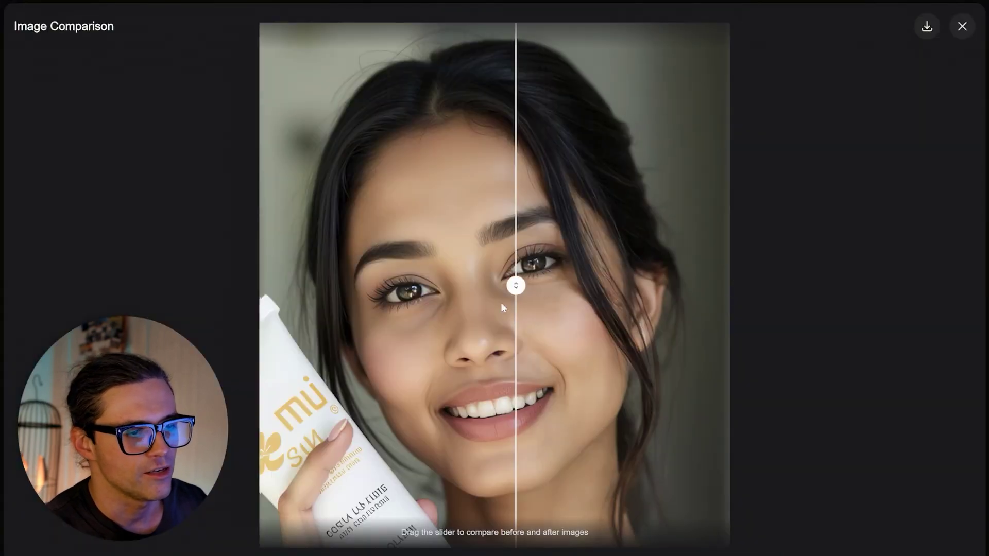
drag(515, 283, 735, 309)
drag(686, 330, 204, 289)
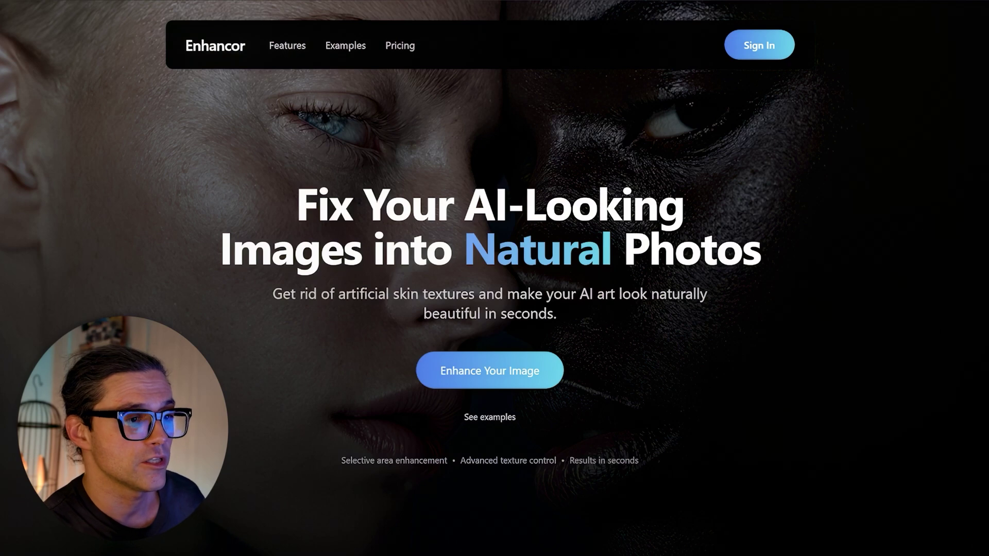